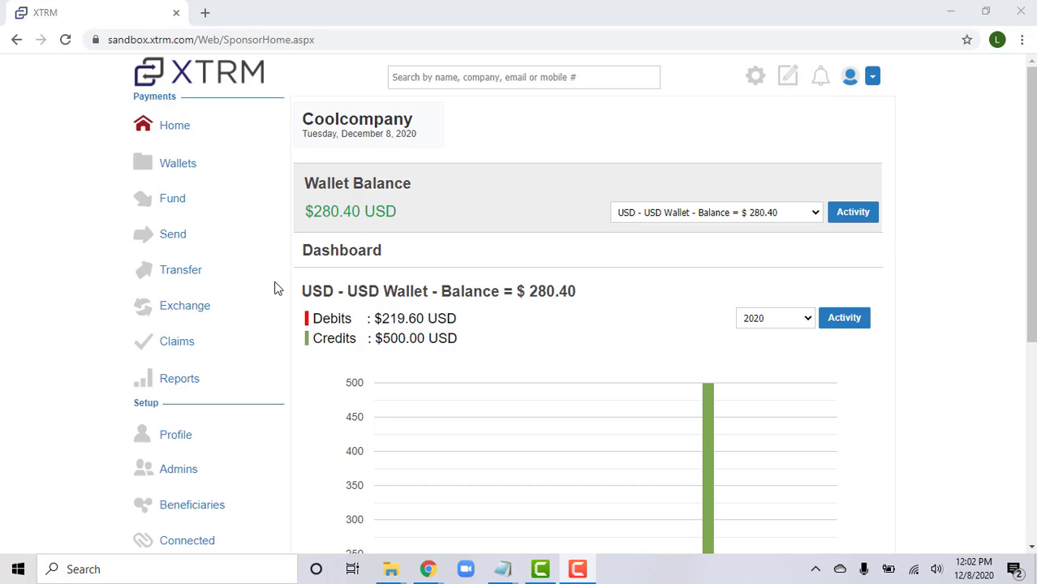
# Open the transfer form and choose the USD Bankroll wallet ($137.80) as the source
pyautogui.click(180, 270)
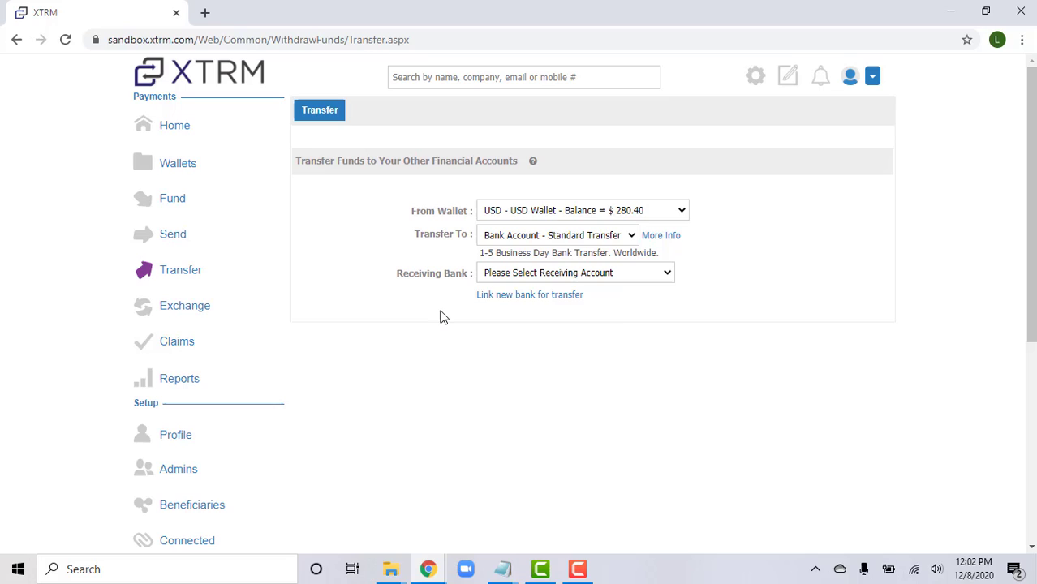
pyautogui.click(683, 213)
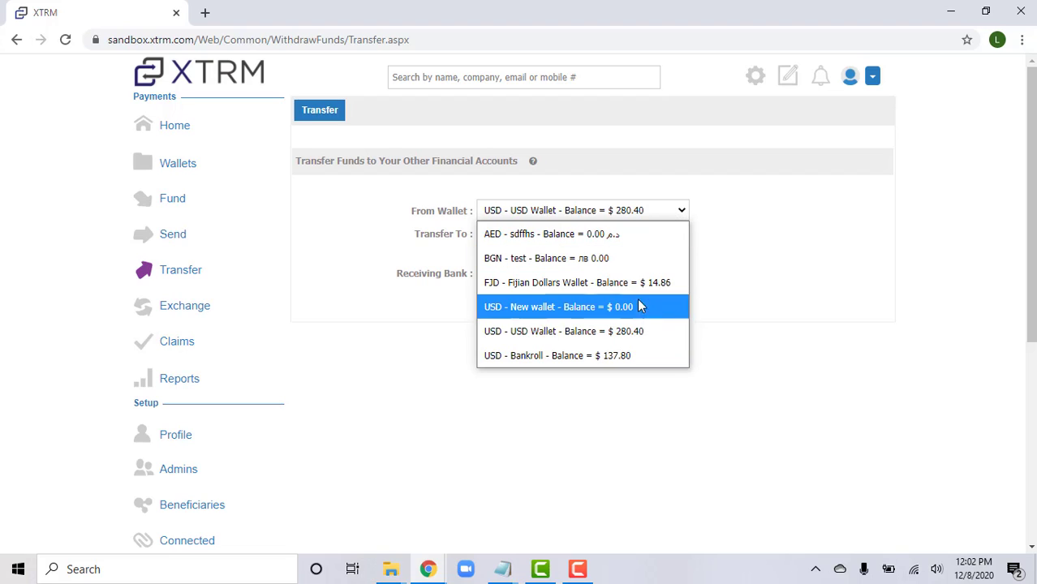
pyautogui.click(626, 357)
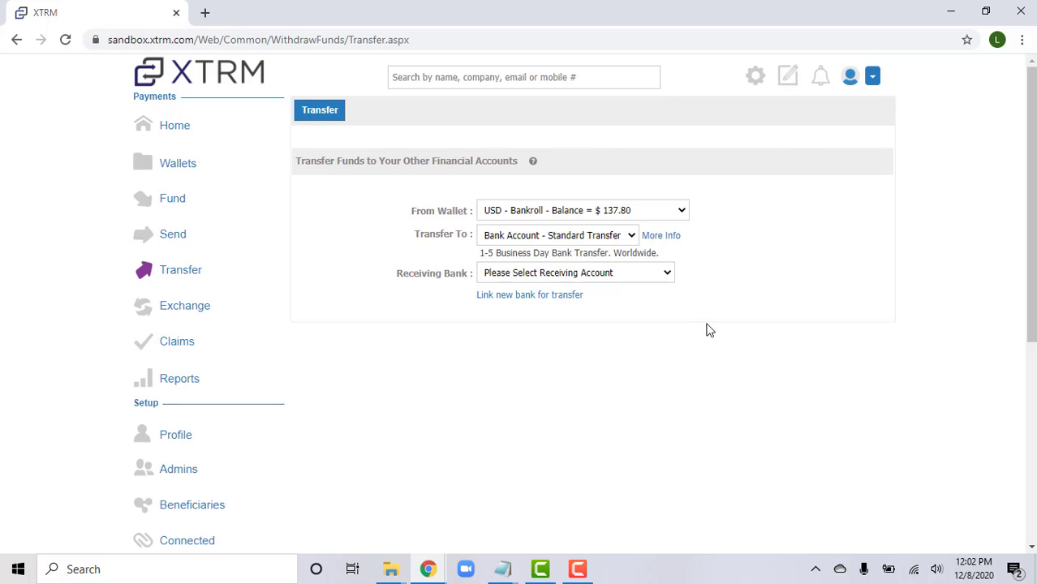
# Review the transfer methods and linked receiving bank accounts, leaving Bank Account - Standard Transfer unchanged
pyautogui.click(631, 236)
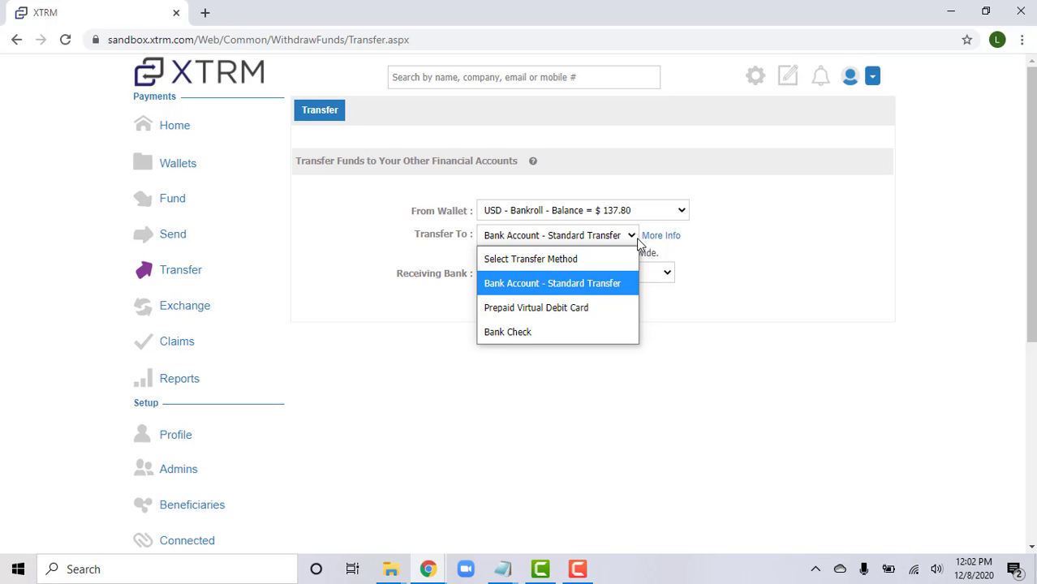
pyautogui.click(629, 288)
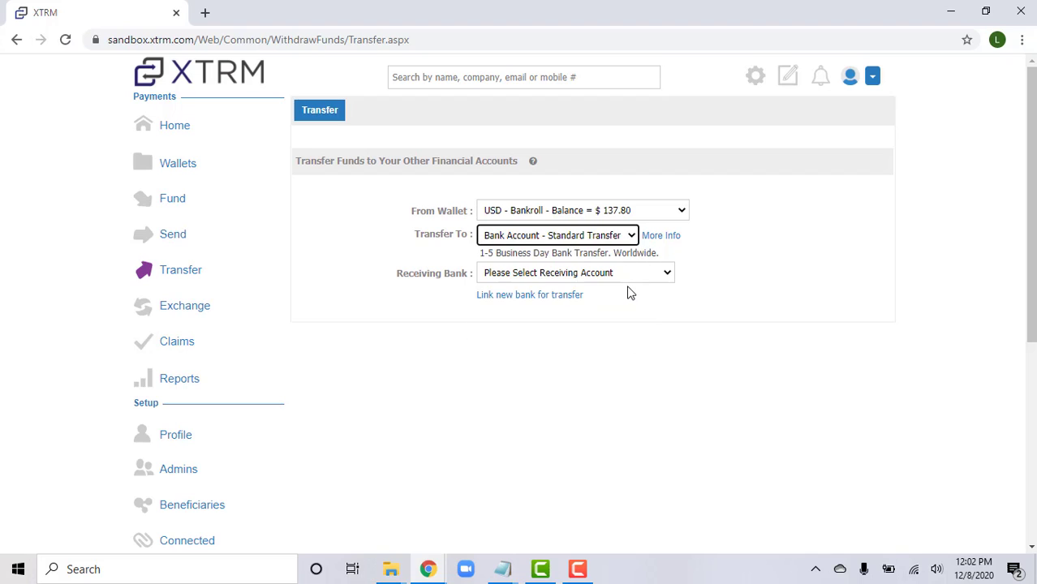
pyautogui.click(669, 278)
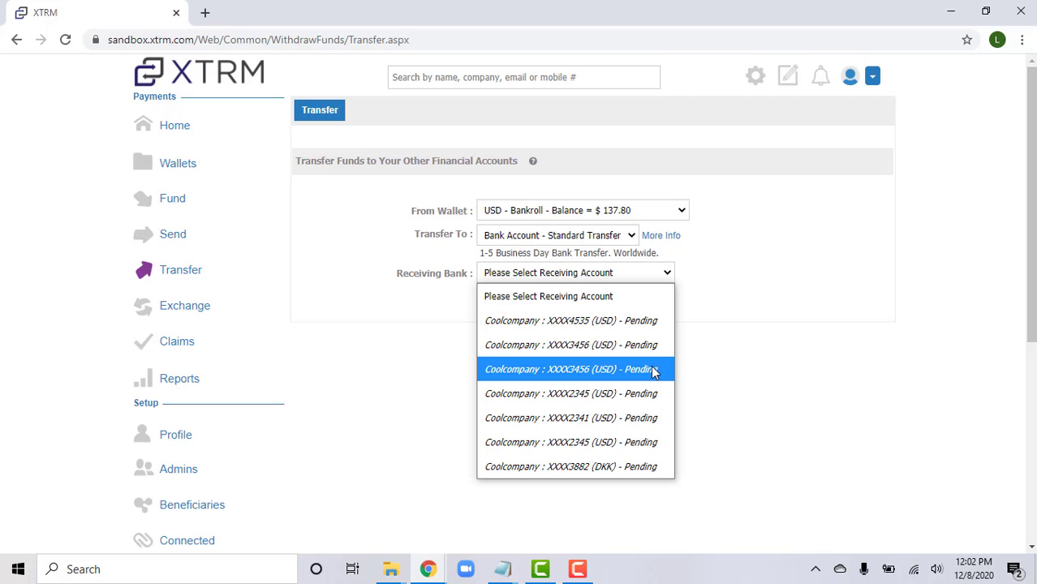
pyautogui.click(712, 294)
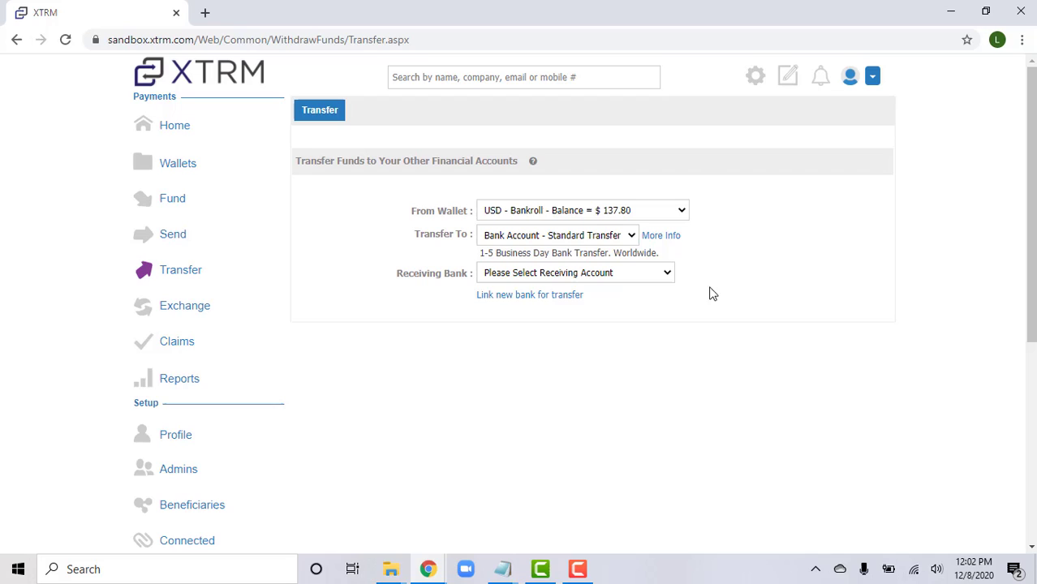
pyautogui.click(633, 237)
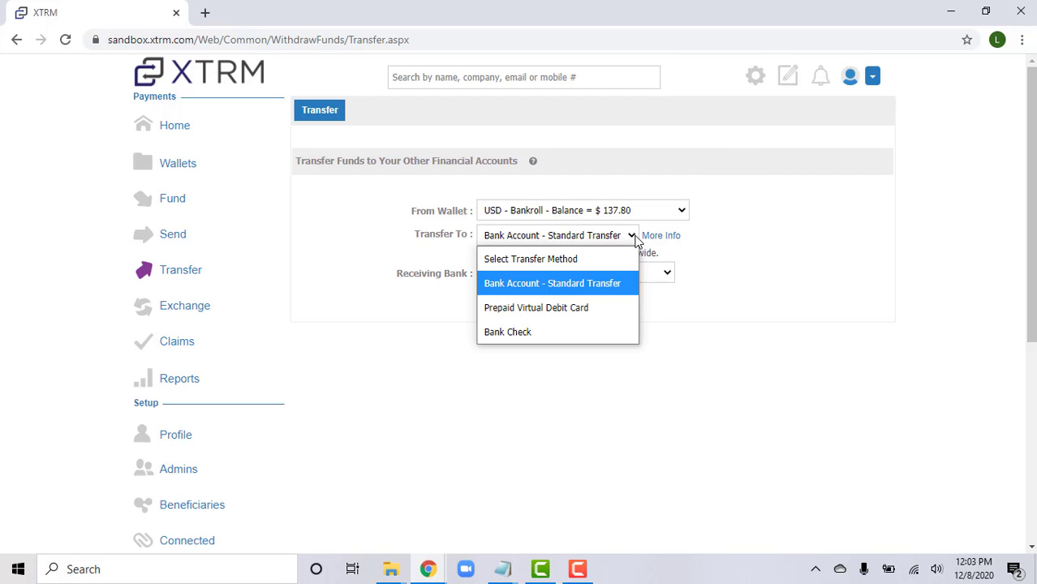
# Choose Prepaid Virtual Debit Card as the method, keeping Visa® USD type and Visa® Prepaid Card value
pyautogui.click(622, 320)
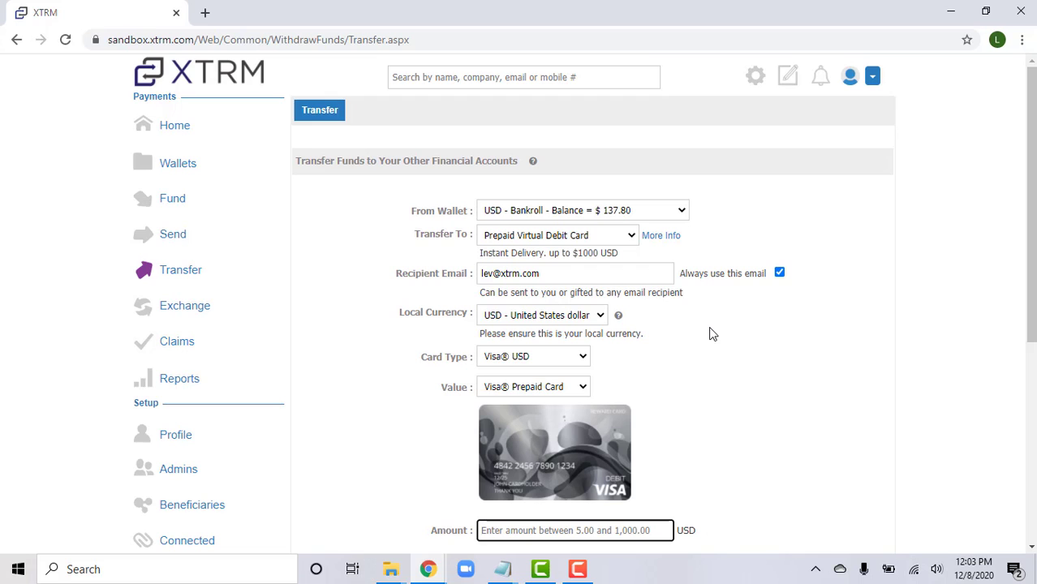
pyautogui.scroll(-1, 710, 332)
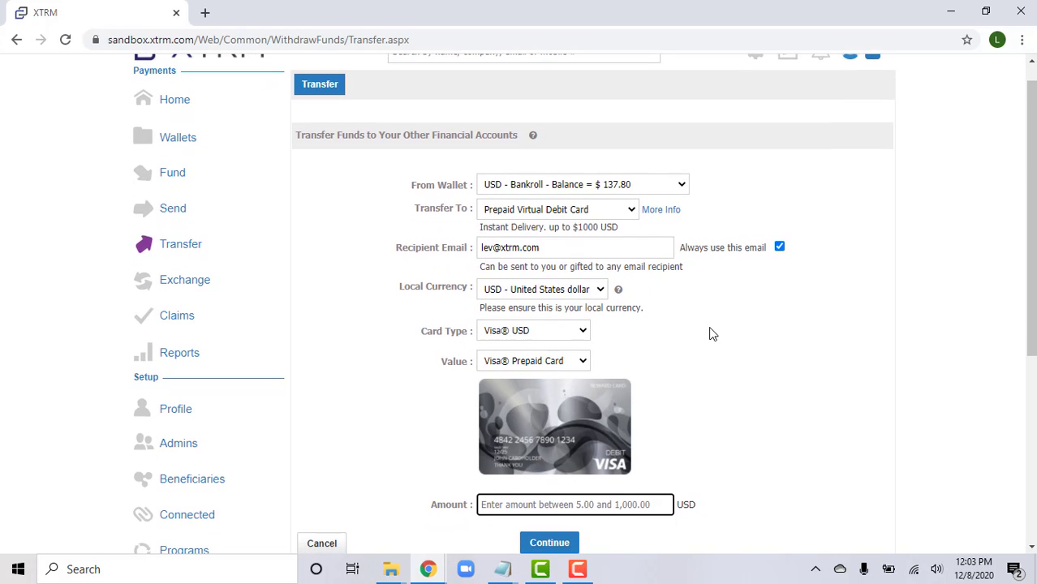
pyautogui.scroll(-1, 710, 333)
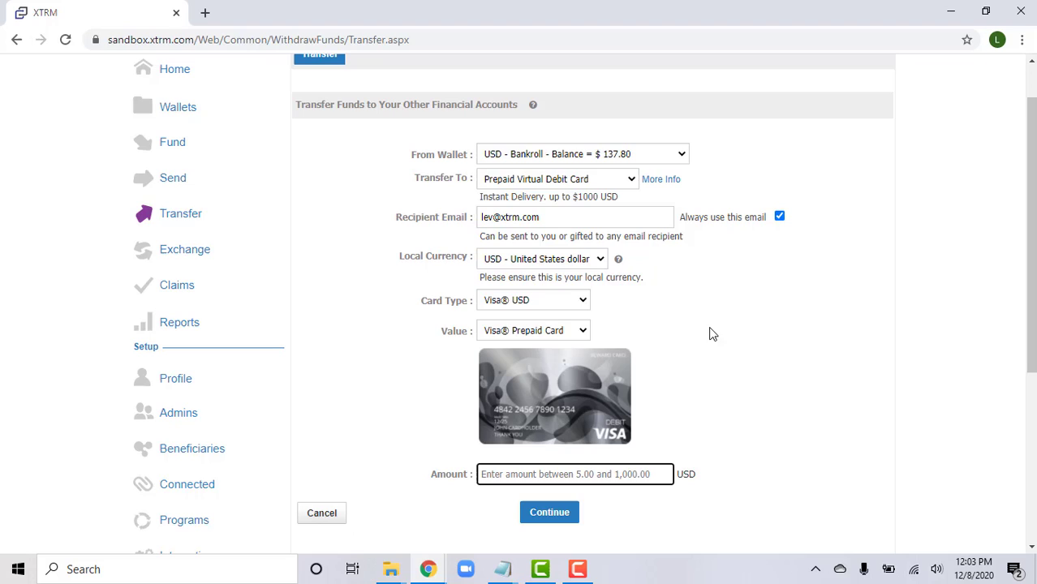
pyautogui.click(585, 302)
pyautogui.click(585, 302)
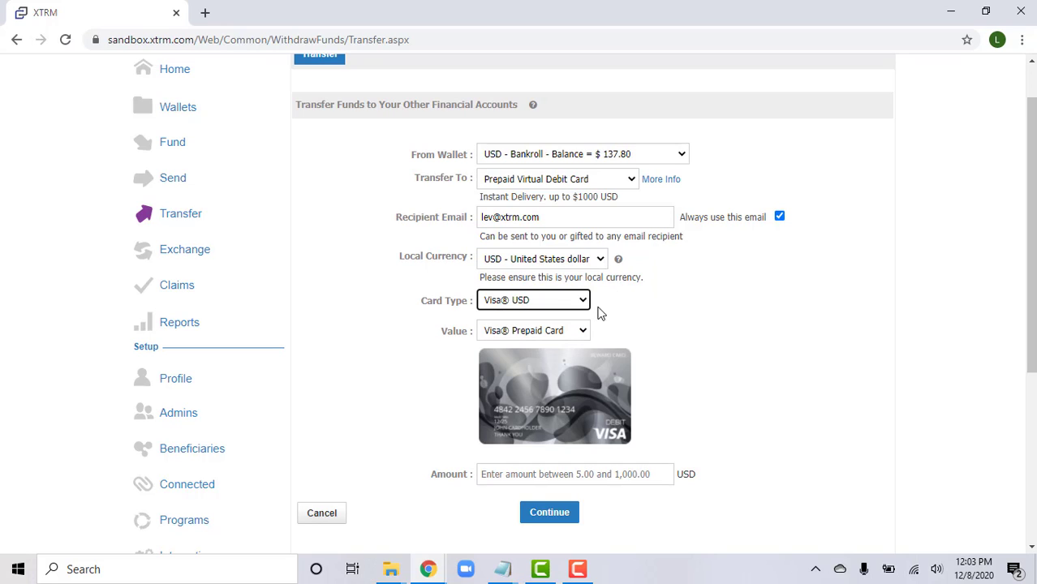
pyautogui.click(587, 331)
pyautogui.click(586, 330)
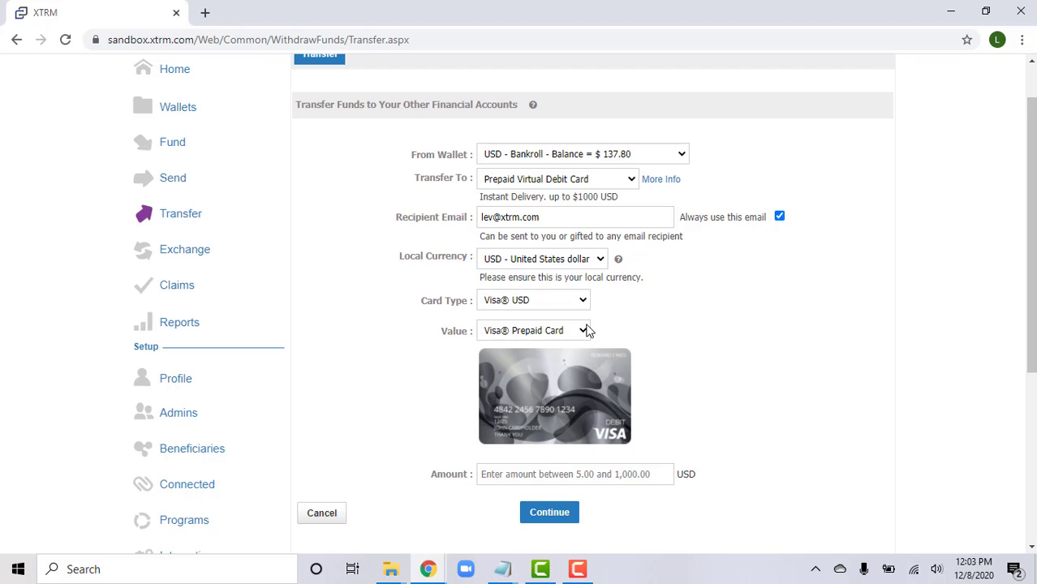
# Enter 5 USD as the transfer amount
pyautogui.scroll(-1, 676, 331)
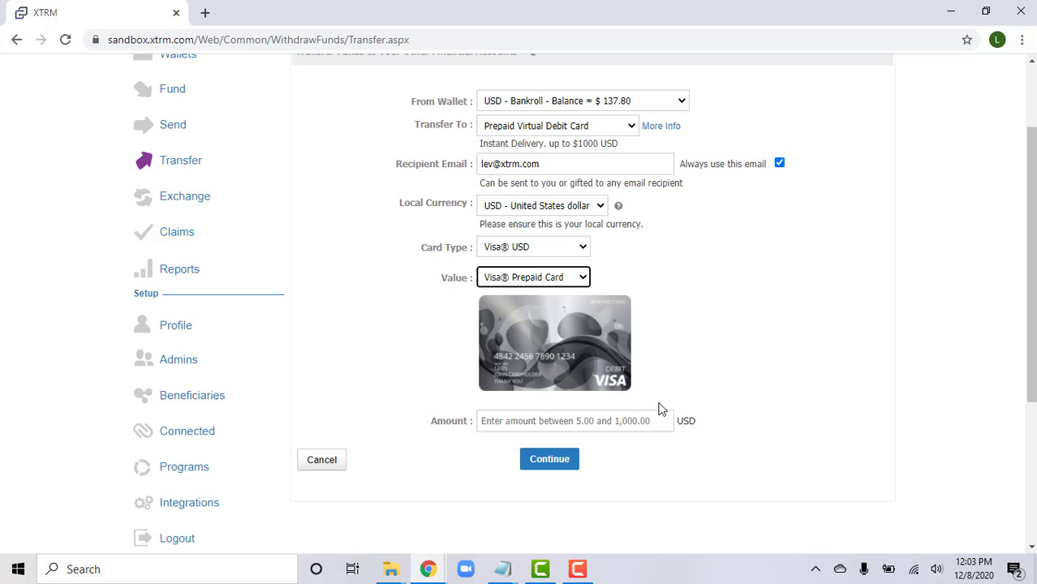
pyautogui.click(650, 417)
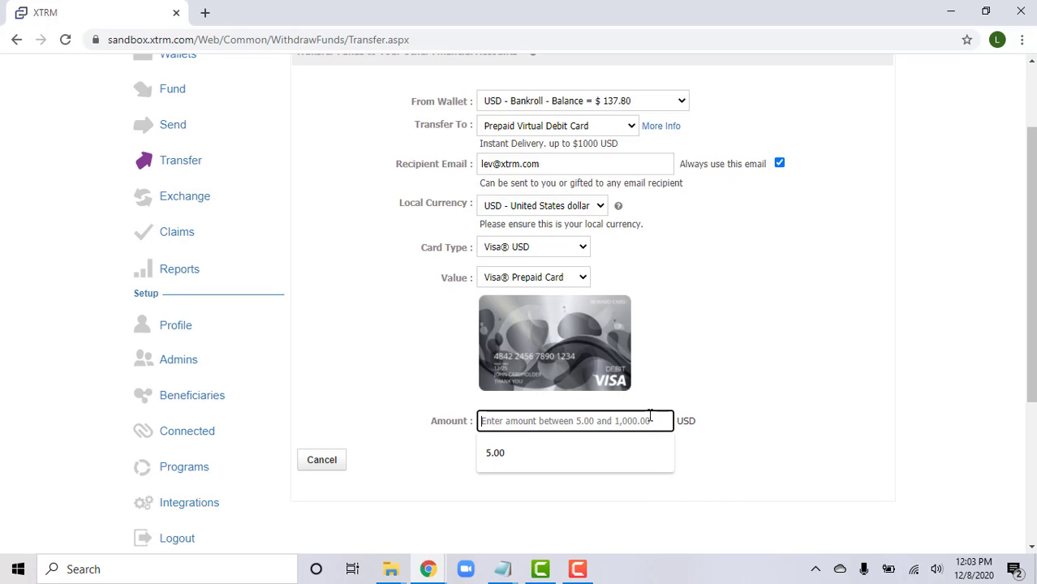
pyautogui.write('5')
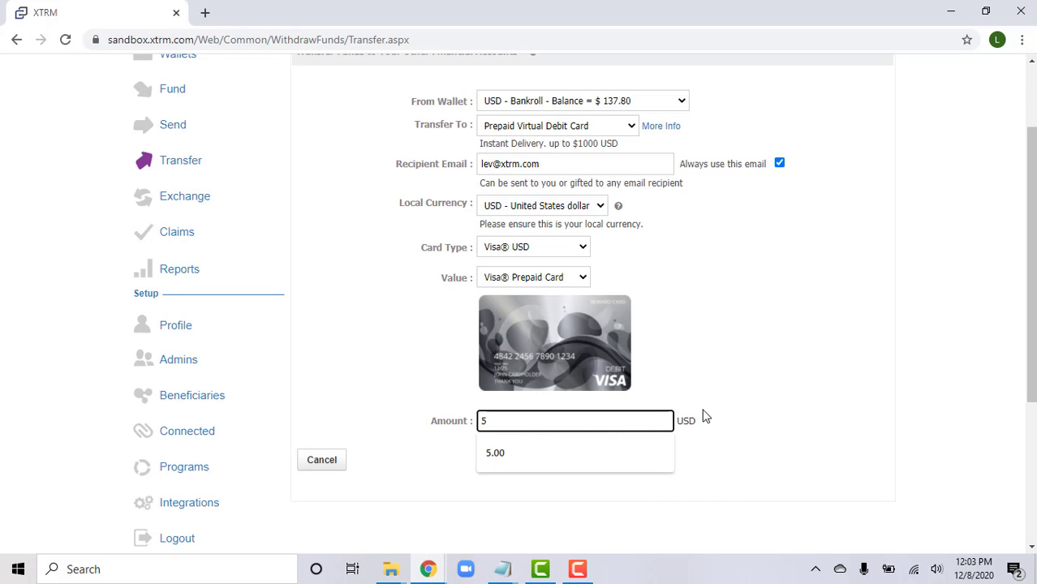
pyautogui.click(704, 417)
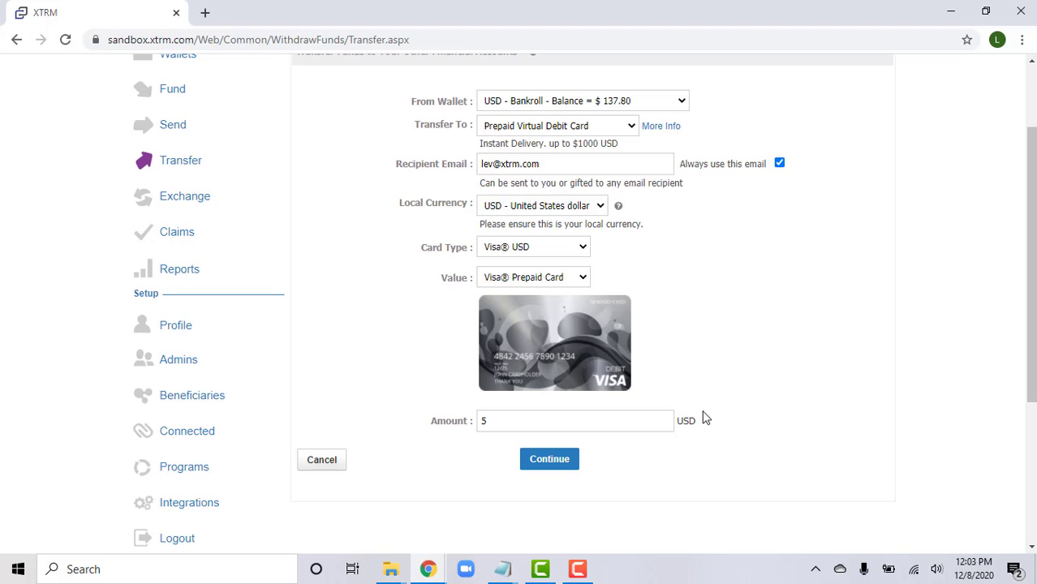
# Continue to the $5.00 Visa Prepaid Card confirmation and agree to the terms and conditions
pyautogui.click(570, 469)
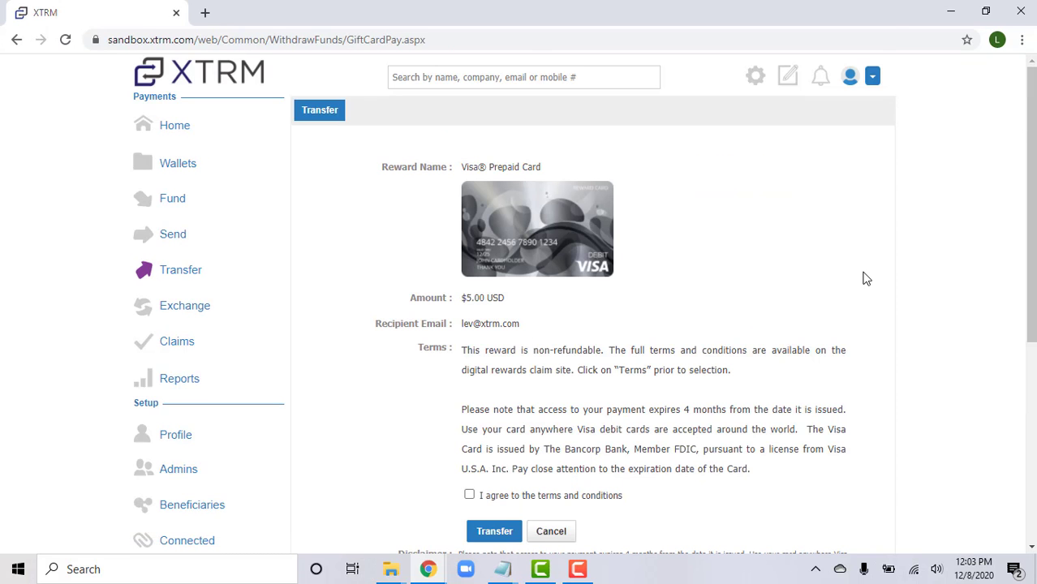
pyautogui.scroll(-1, 867, 278)
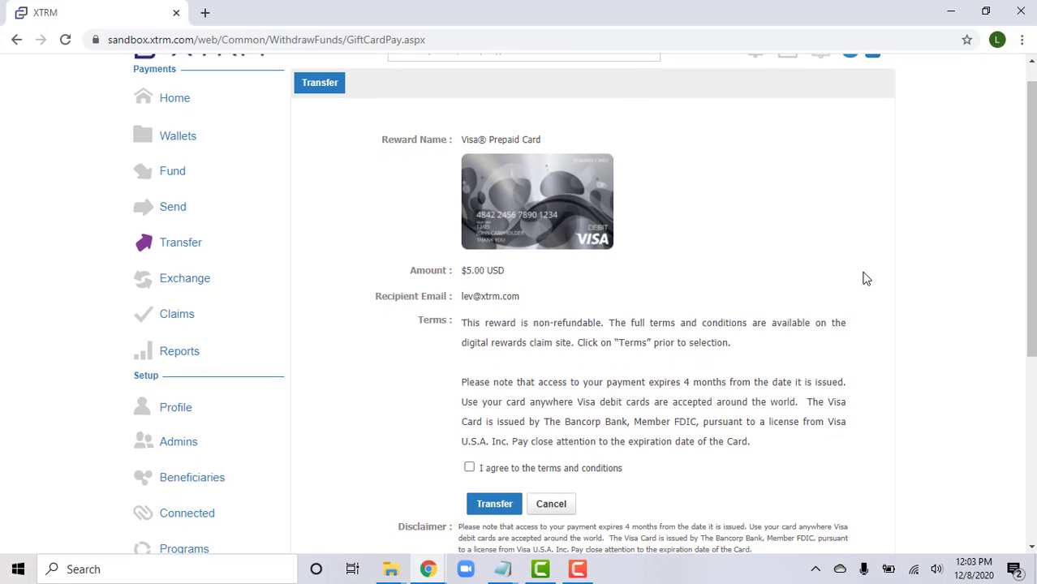
pyautogui.scroll(-1, 866, 278)
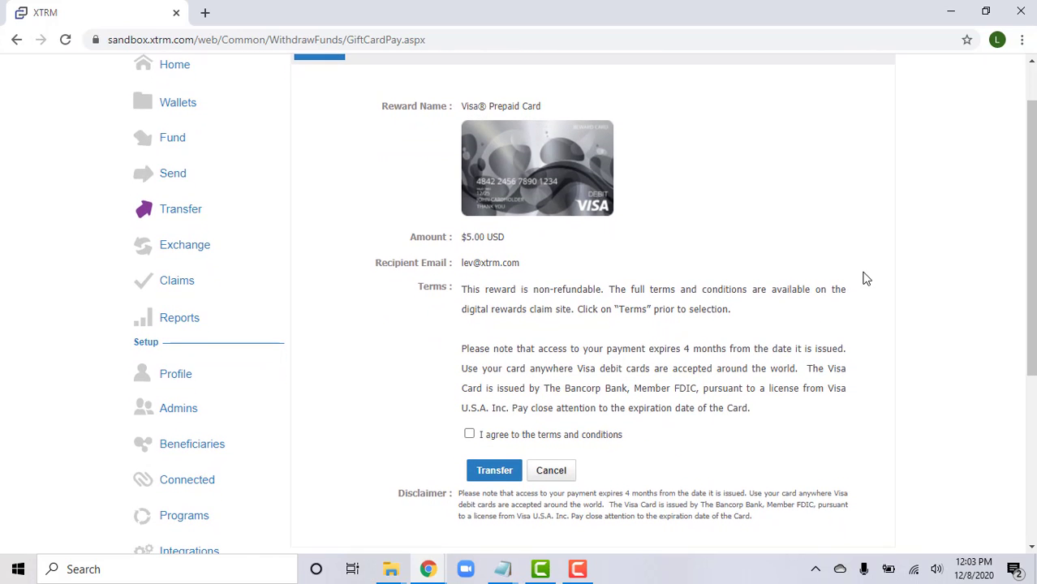
pyautogui.scroll(-2, 866, 278)
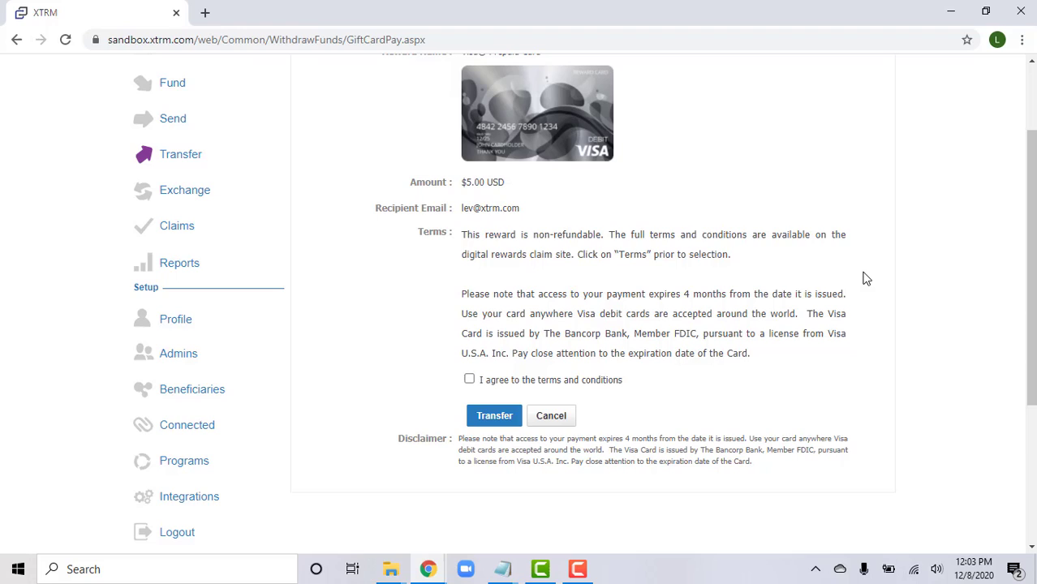
pyautogui.click(468, 380)
# Submit the $5 prepaid card transfer and return to the USD Wallet history showing the $275.40 balance
pyautogui.click(494, 416)
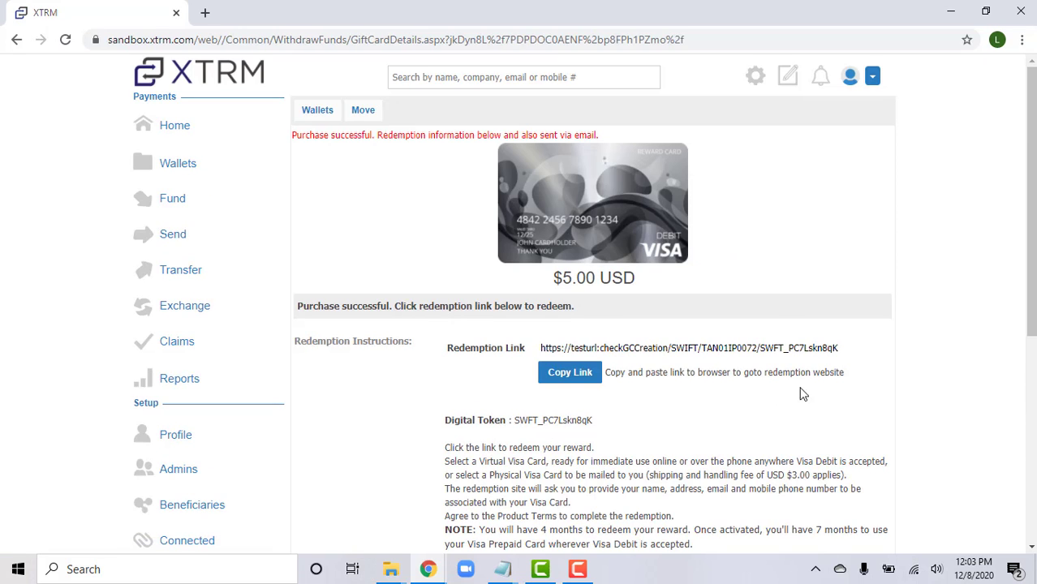
pyautogui.scroll(-1, 853, 388)
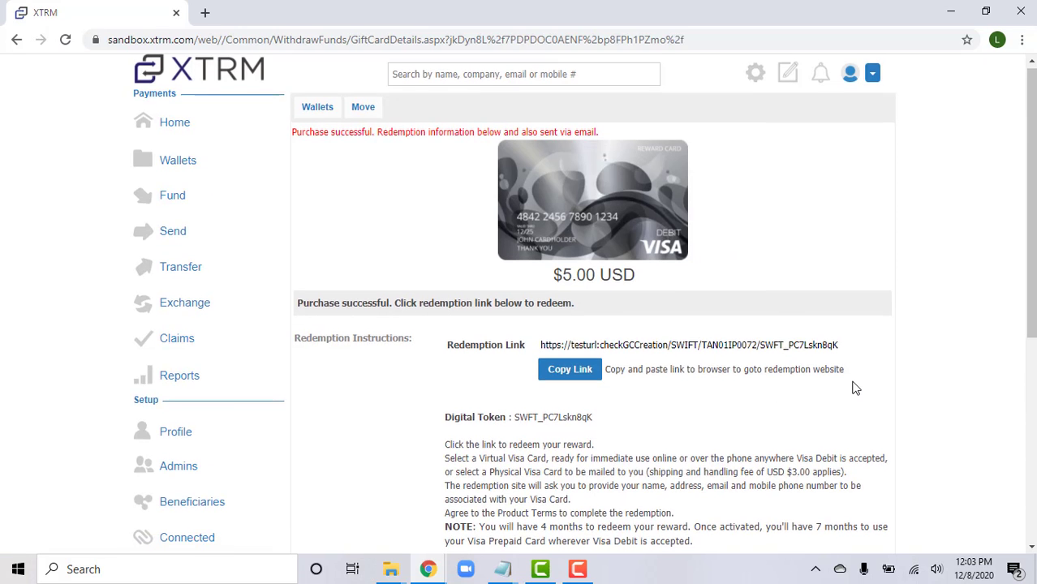
pyautogui.scroll(-3, 854, 388)
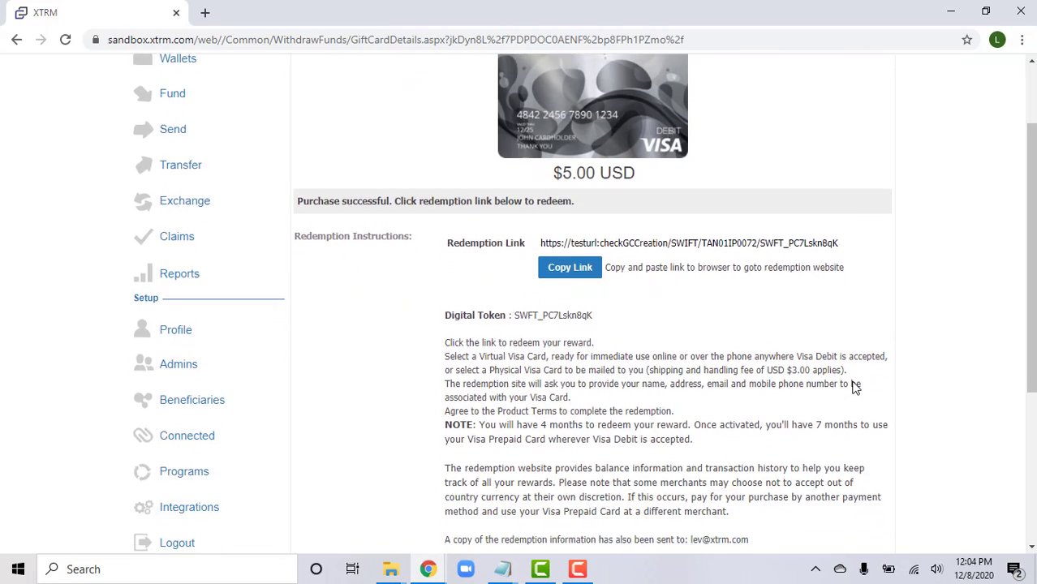
pyautogui.scroll(-1, 854, 388)
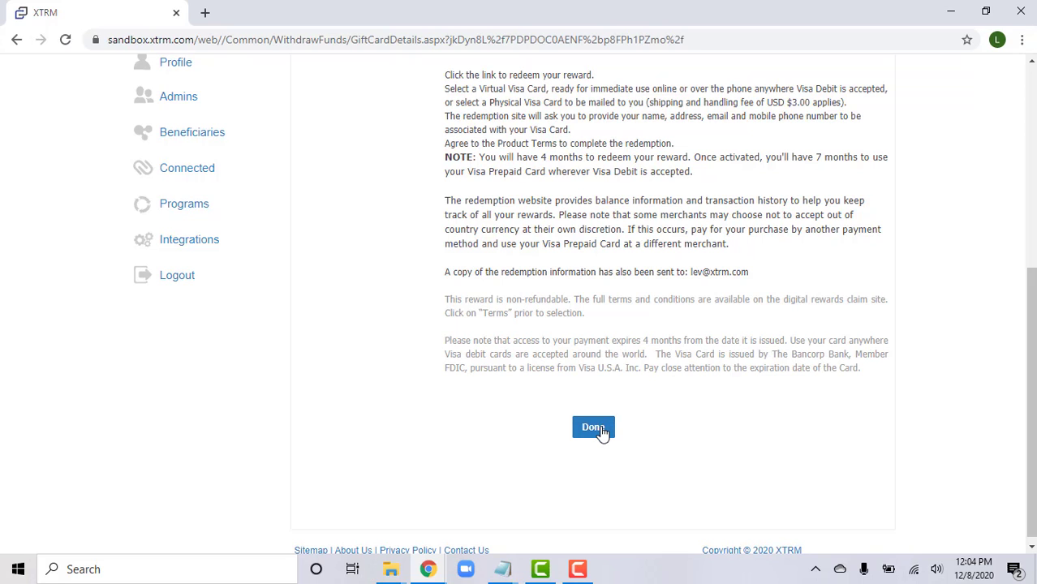
pyautogui.click(601, 431)
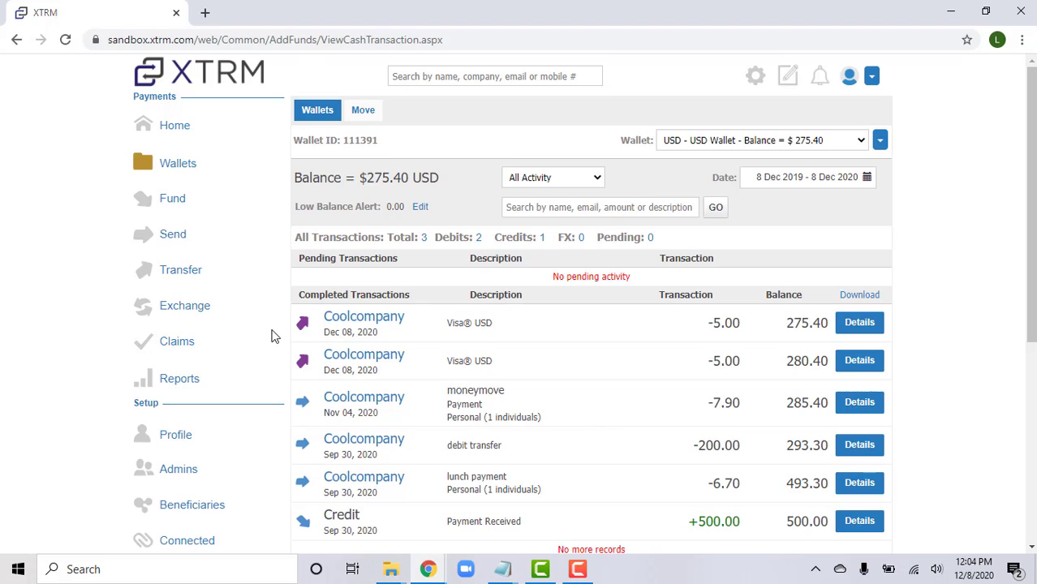
# Start a new transfer from the USD Wallet using Bank Check with an amount of 5
pyautogui.click(192, 276)
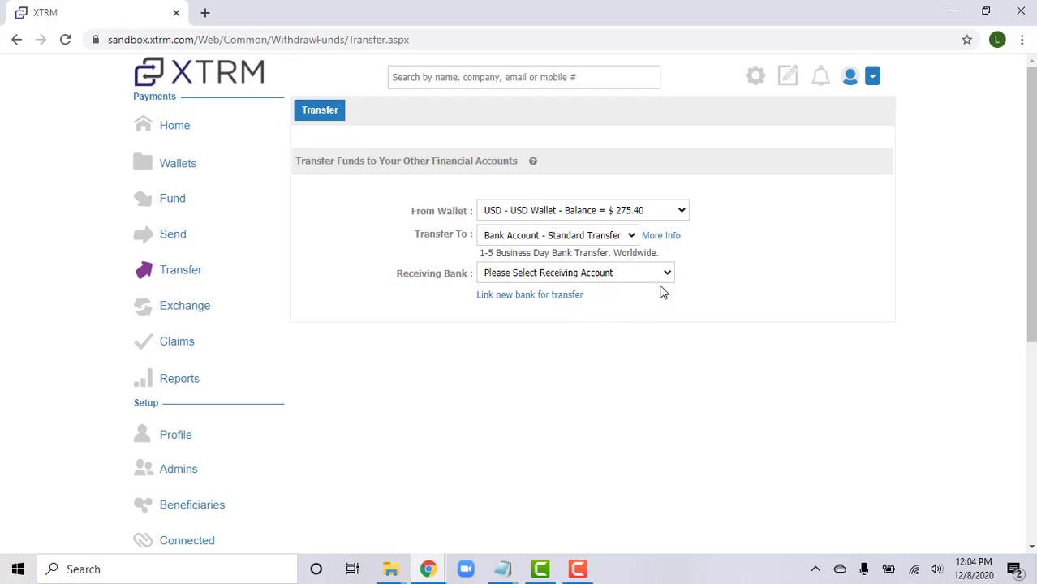
pyautogui.click(635, 242)
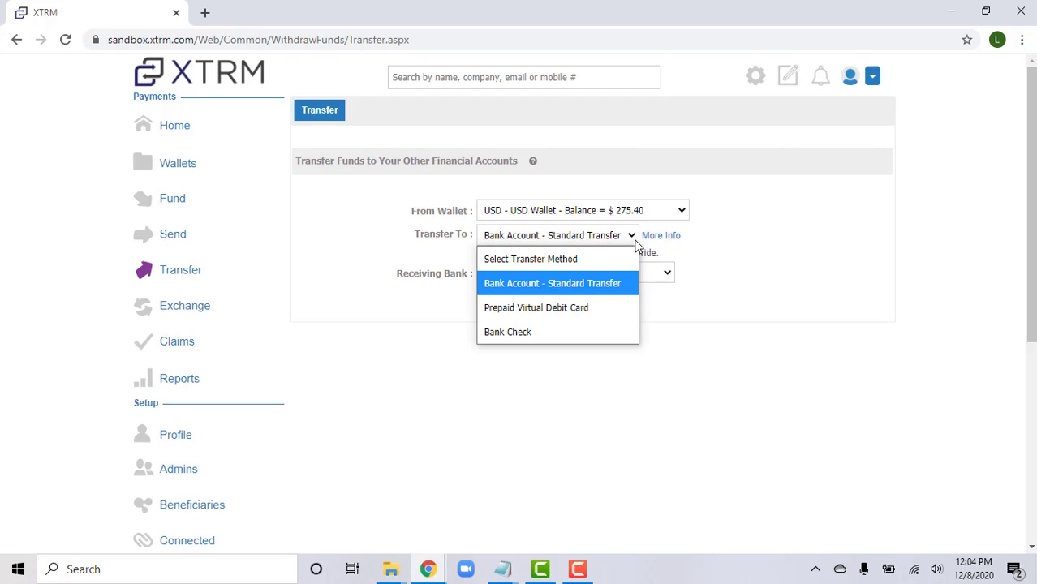
pyautogui.click(609, 334)
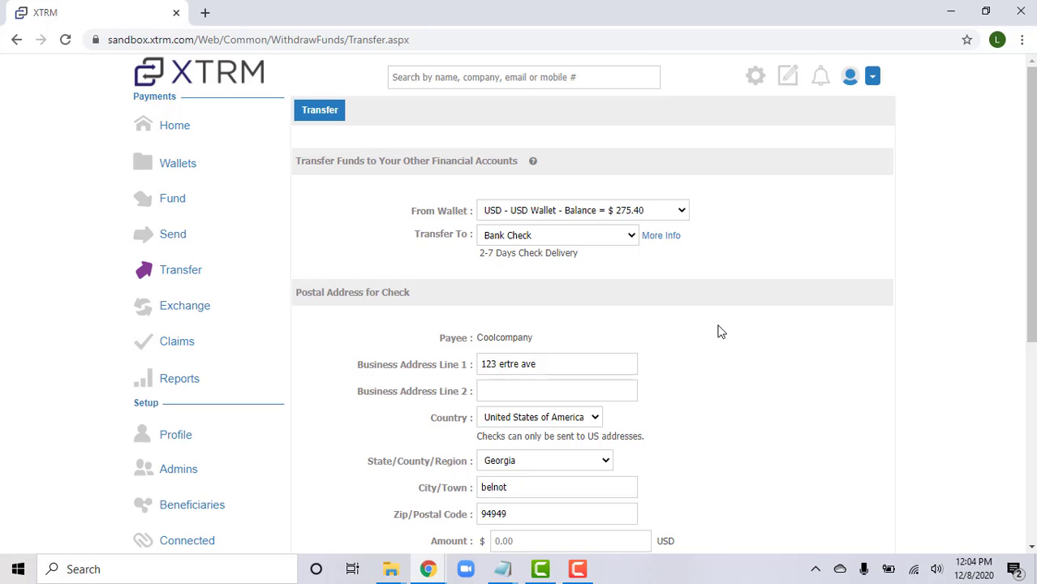
pyautogui.scroll(-2, 721, 332)
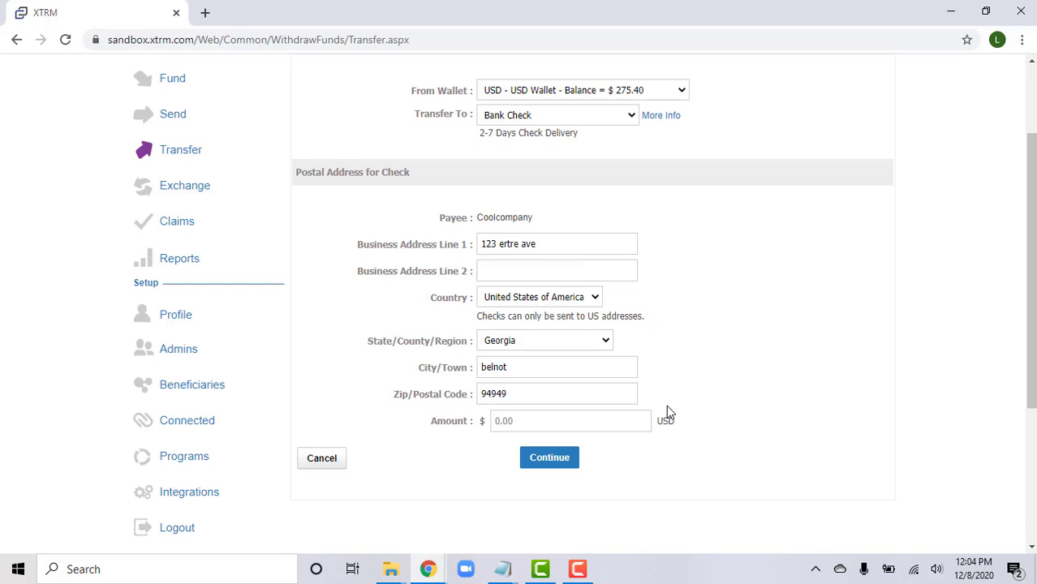
pyautogui.click(628, 418)
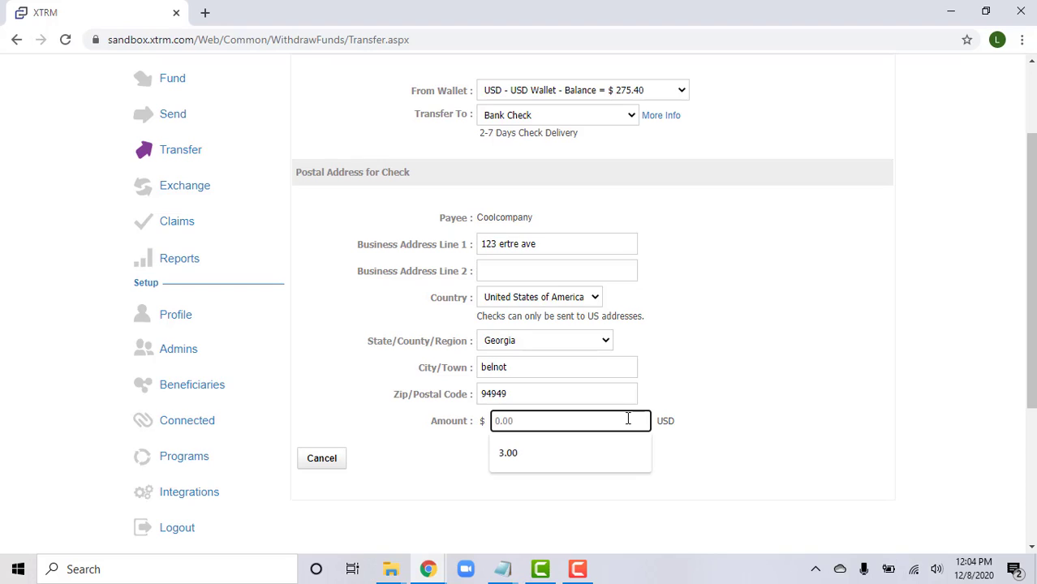
pyautogui.write('5')
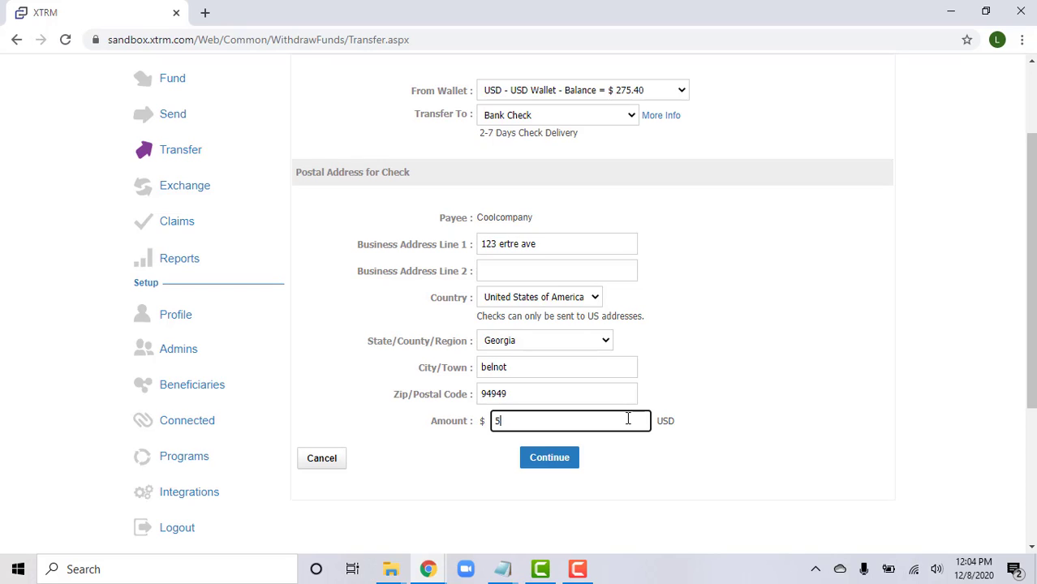
# Continue to review, have a security code sent to the mobile number, and enter the received code to verify
pyautogui.click(565, 459)
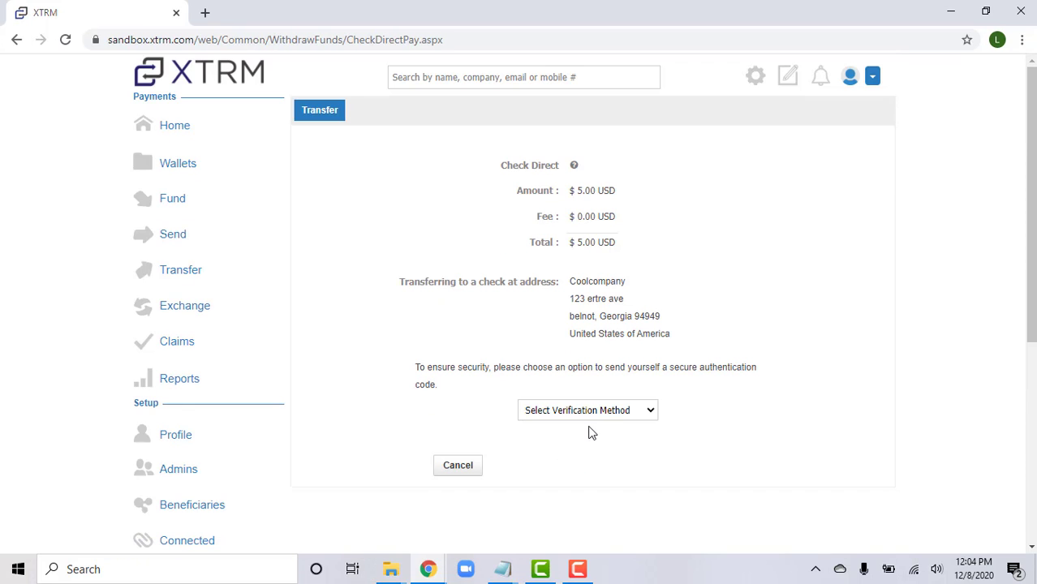
pyautogui.click(611, 416)
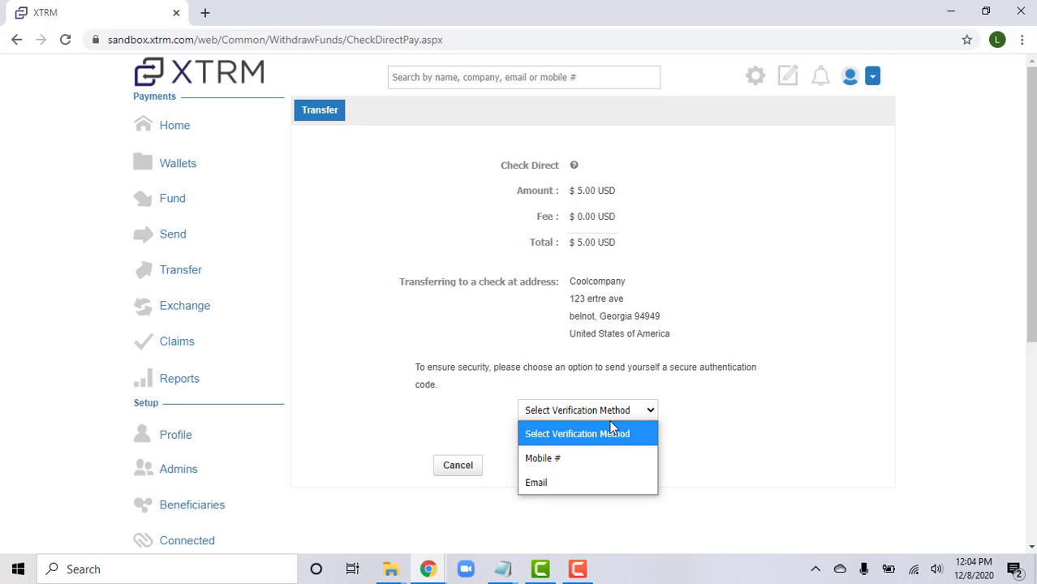
pyautogui.click(604, 460)
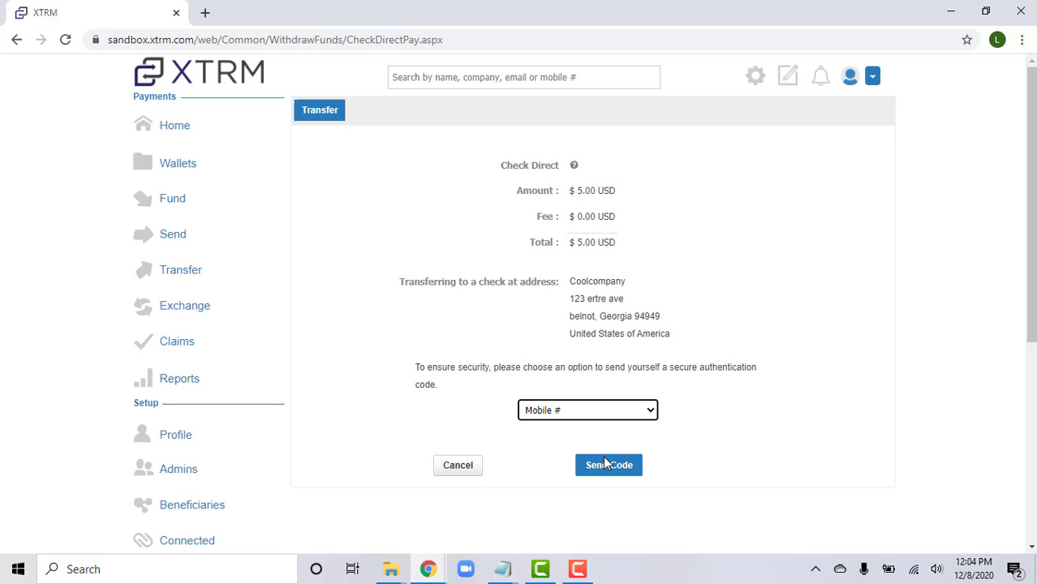
pyautogui.click(617, 467)
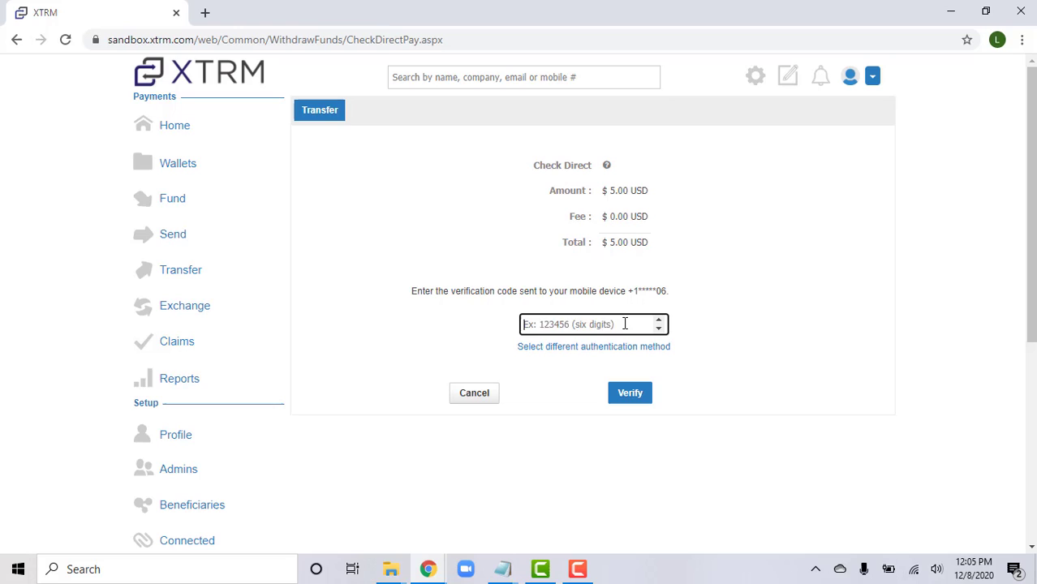
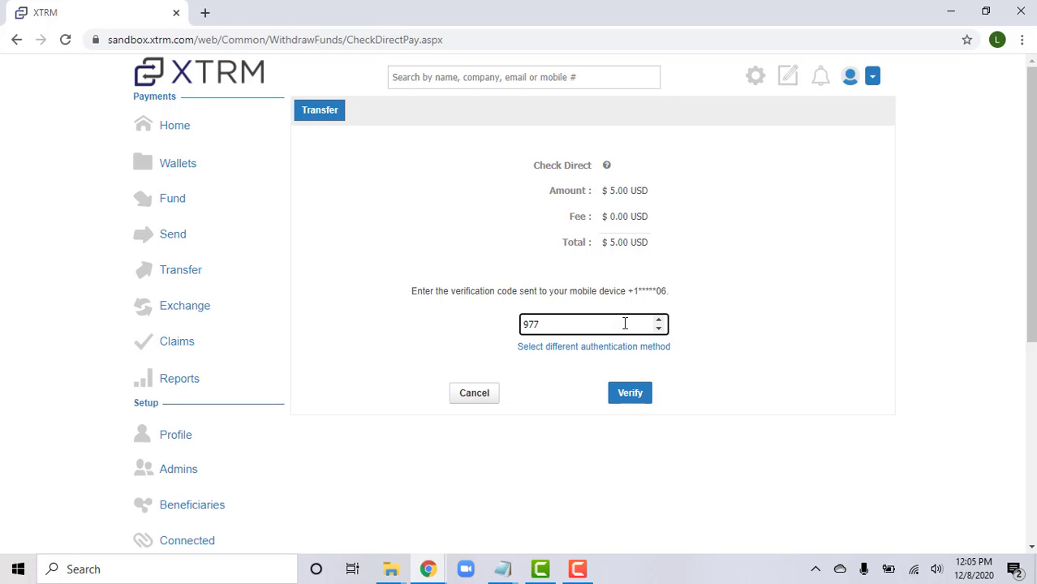
pyautogui.click(638, 404)
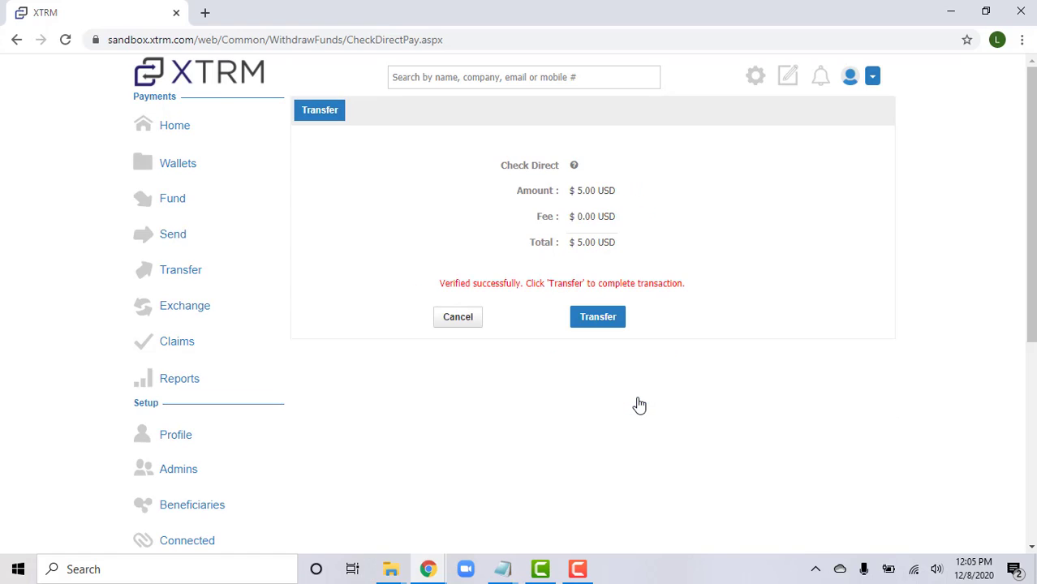
# Complete the $5.00 check transfer, view its Released cheque details, then return to wallet history
pyautogui.click(599, 319)
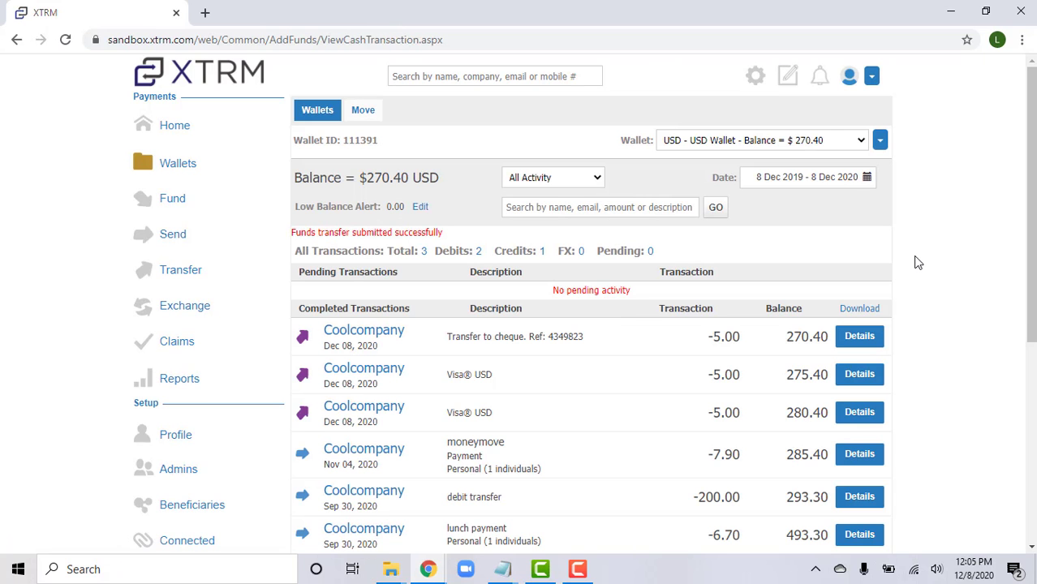
pyautogui.scroll(-1, 917, 262)
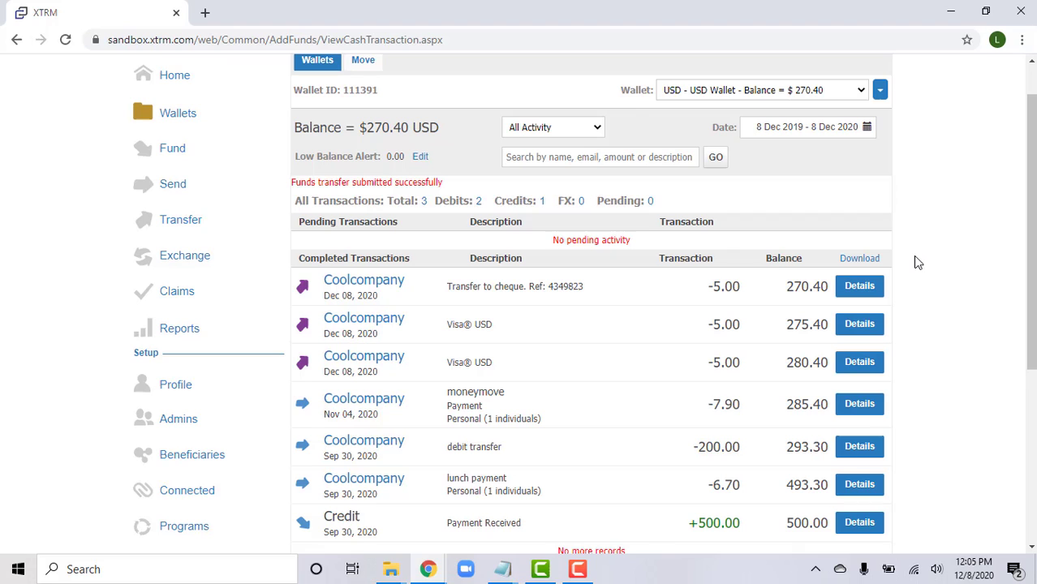
pyautogui.click(860, 298)
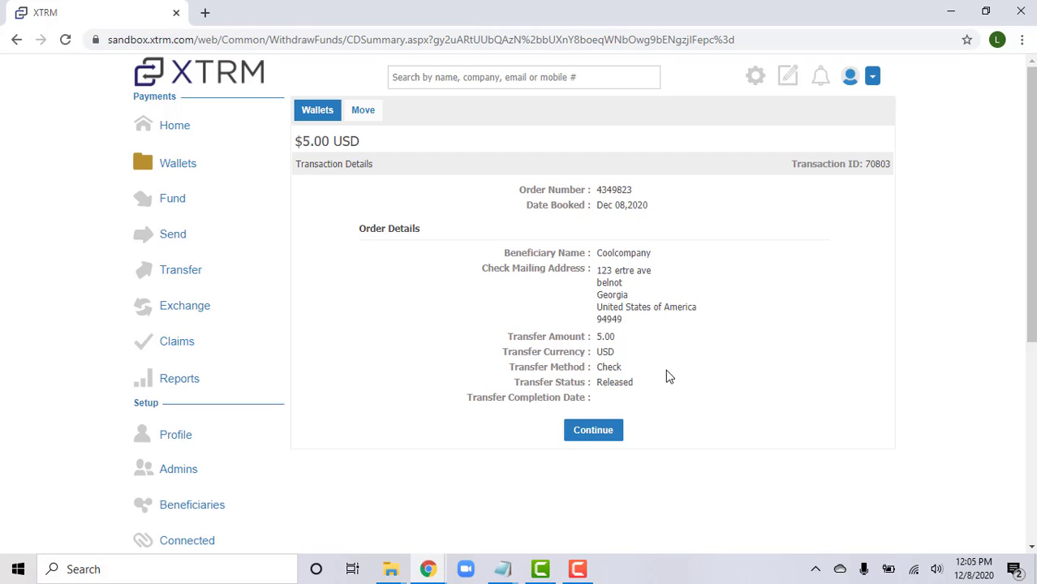
pyautogui.click(611, 440)
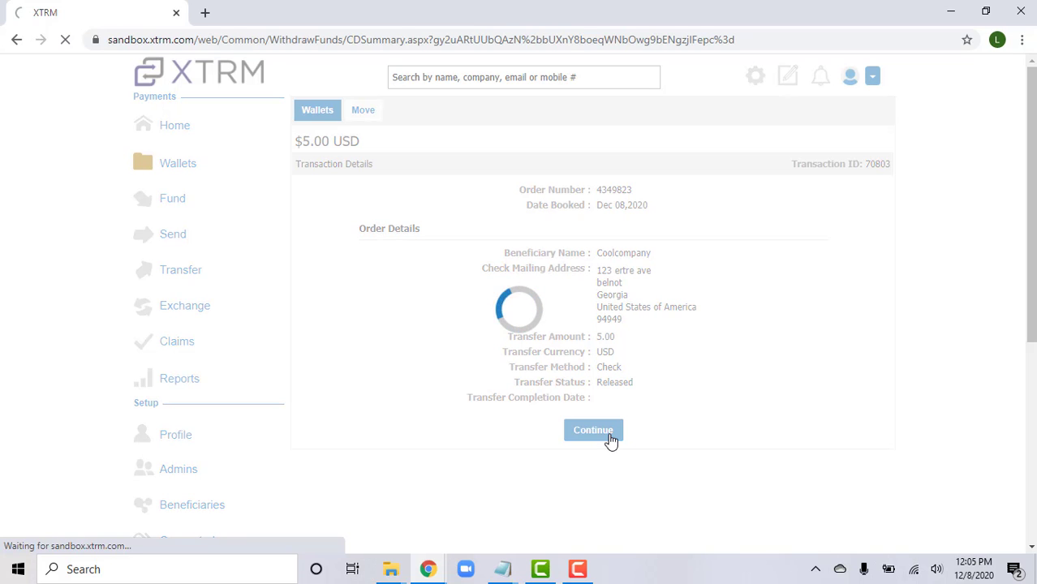